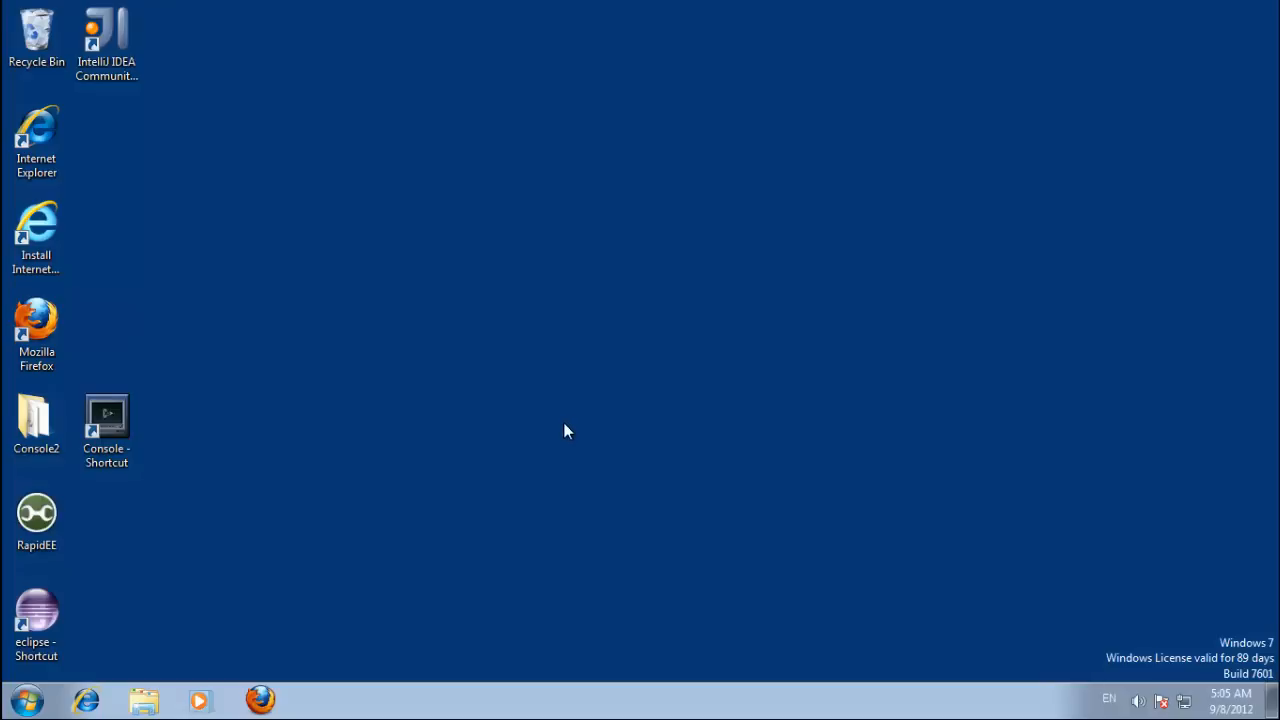
Step: Launch Firefox and load maven.apache.org from the address bar
{"action": "double_click", "coordinate": [36, 330]}
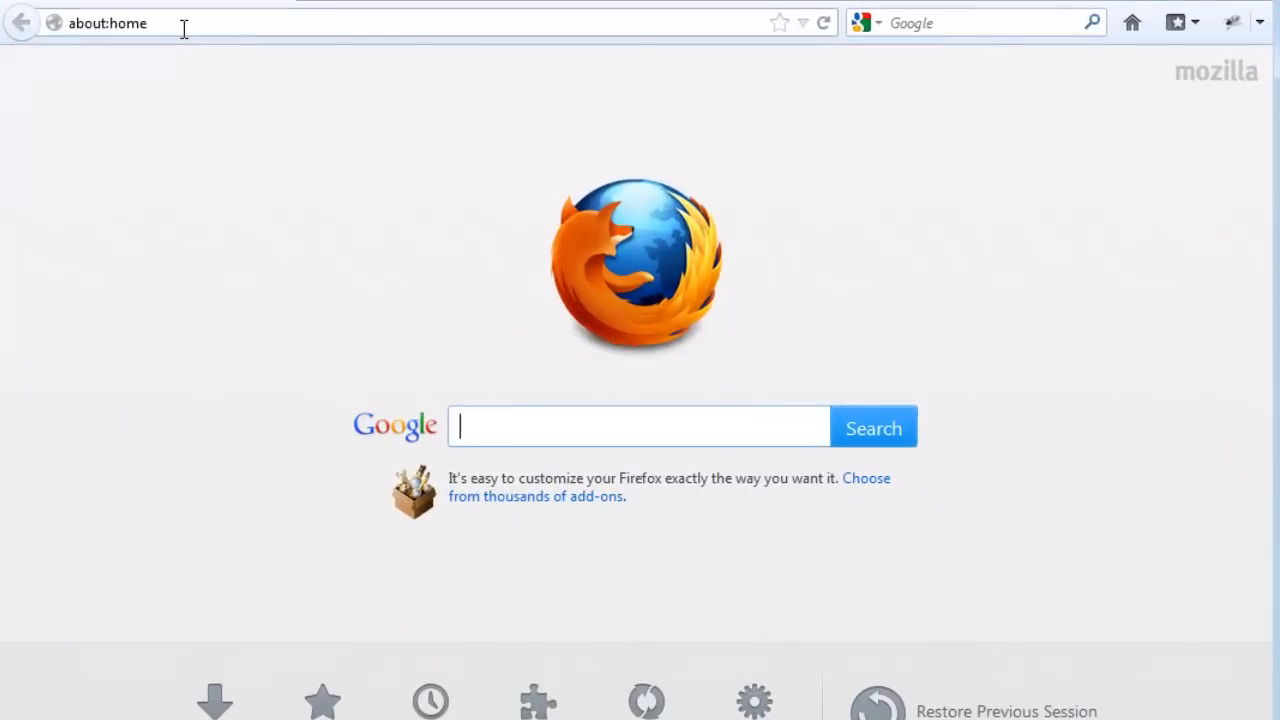
{"action": "left_click", "coordinate": [183, 28]}
{"action": "type", "text": "maven"}
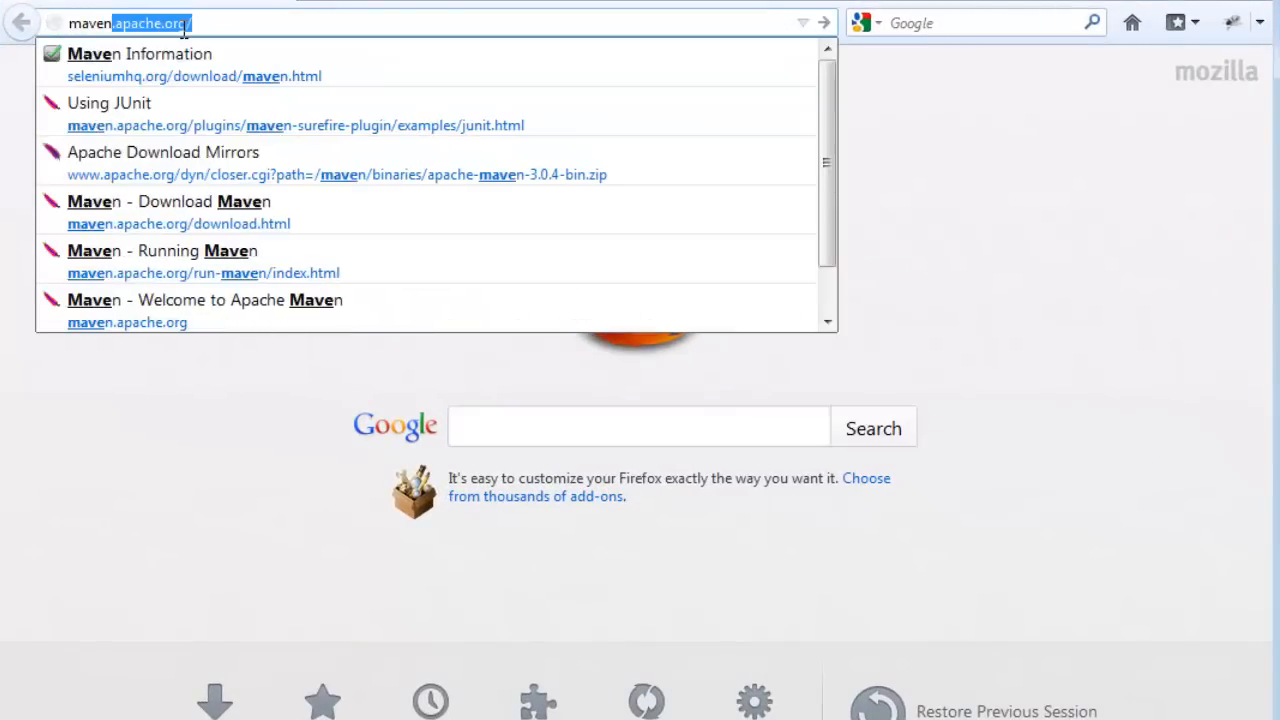
{"action": "key", "text": "Return"}
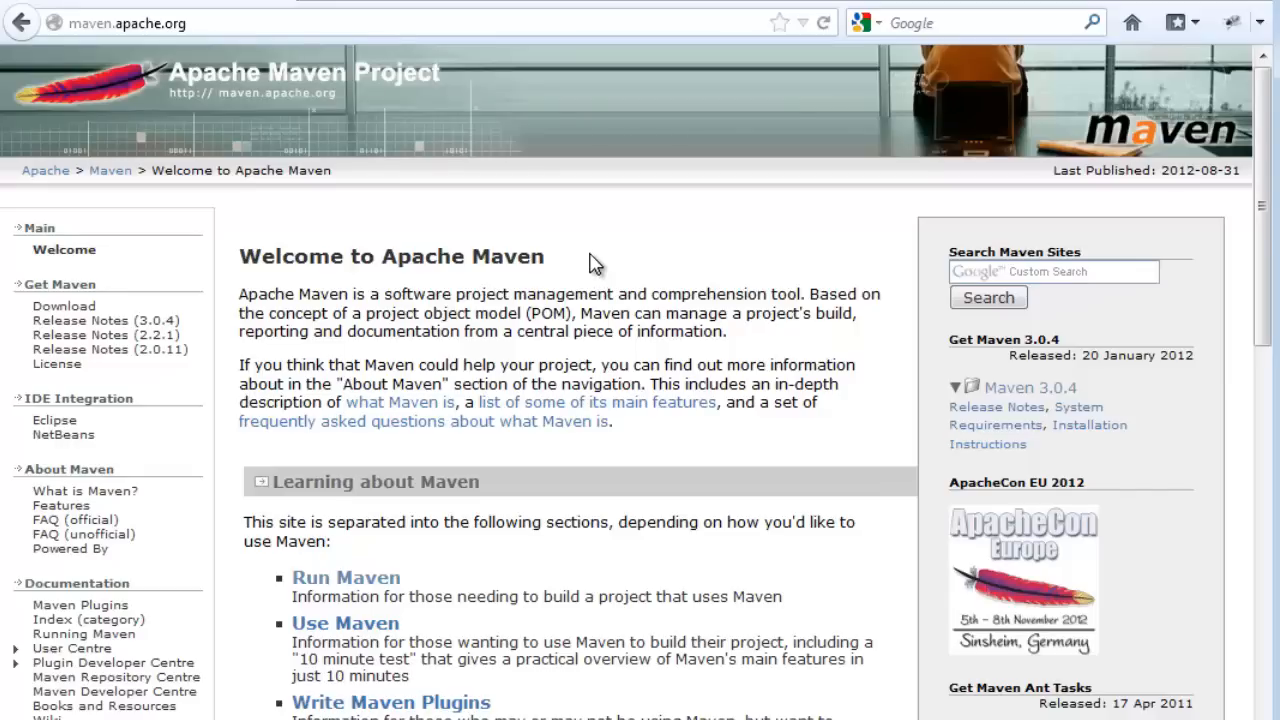
Step: Follow the Running Maven and Use Maven links to reach the Maven Users Centre
{"action": "left_click", "coordinate": [385, 585]}
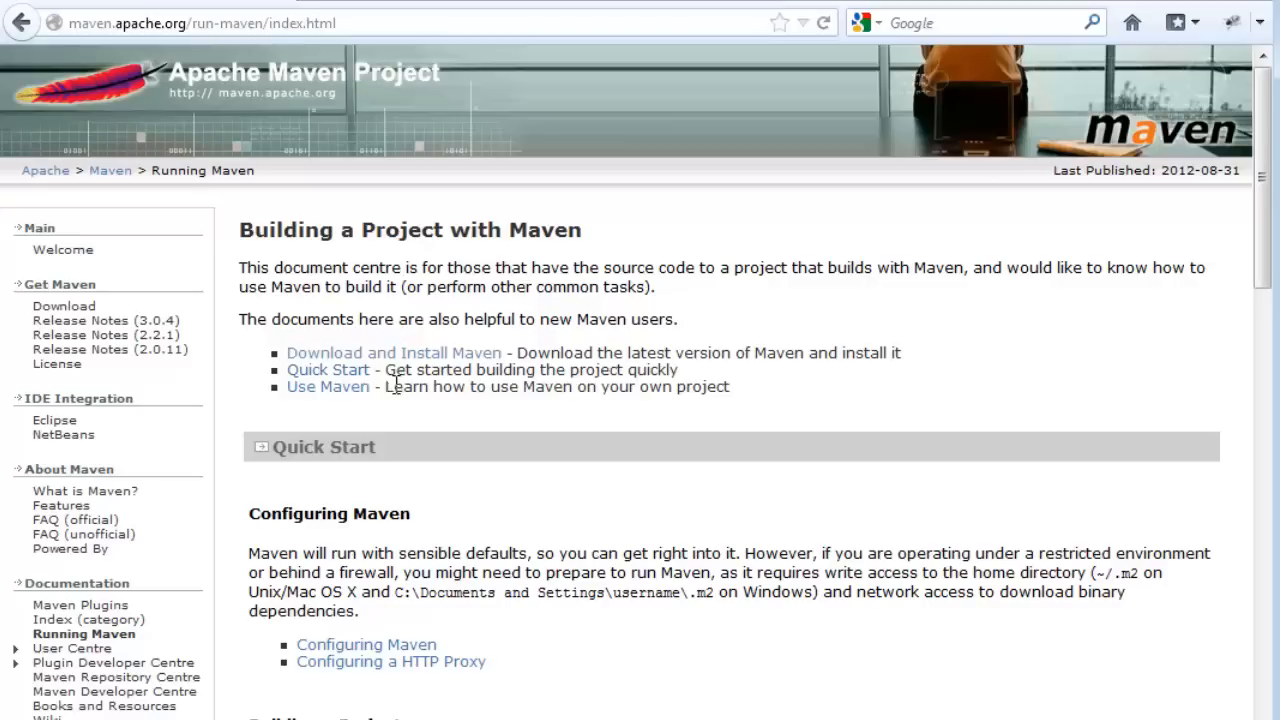
{"action": "left_click", "coordinate": [330, 387]}
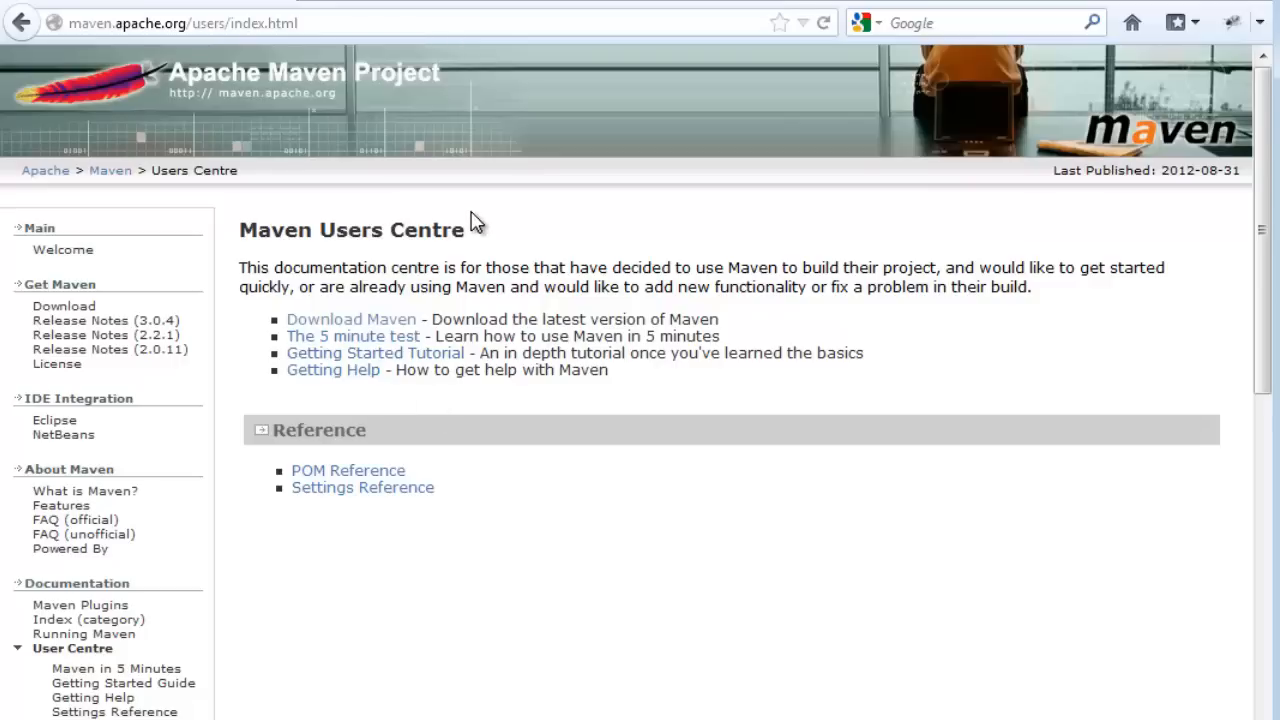
Step: Follow the 5 minute test link to the Maven in 5 Minutes guide
{"action": "left_click", "coordinate": [375, 336]}
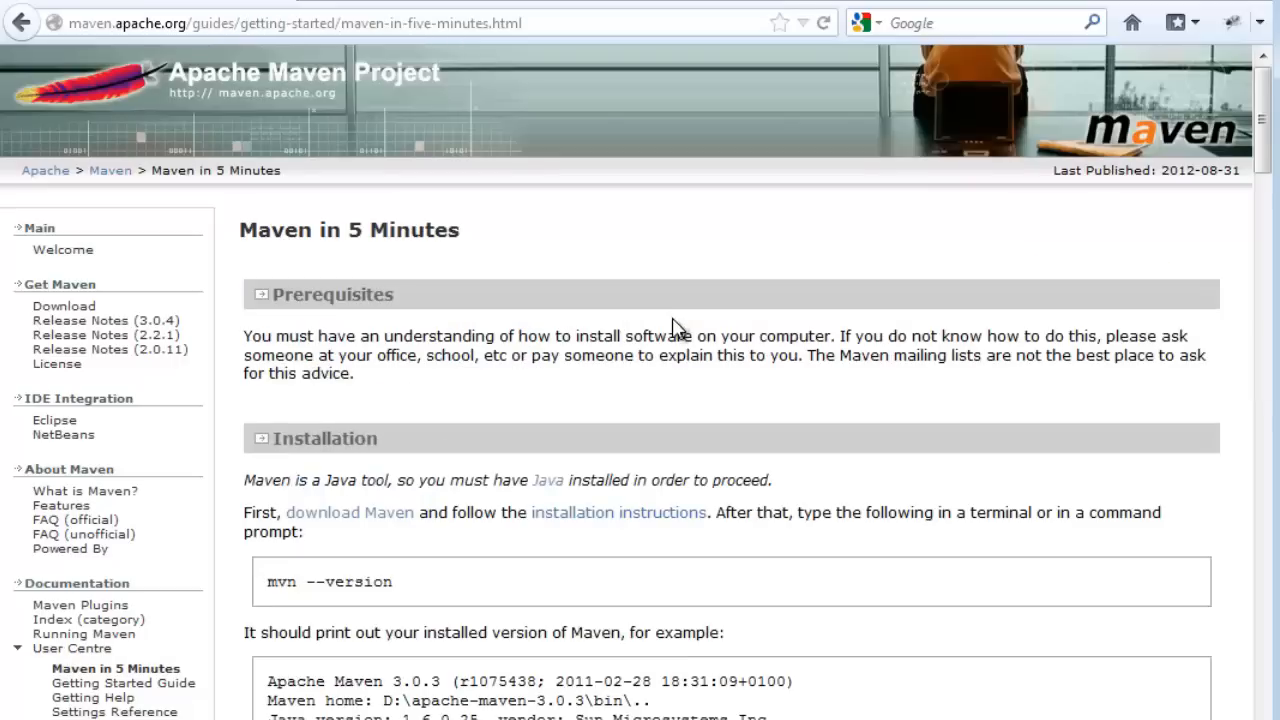
{"action": "scroll", "coordinate": [720, 420], "scroll_direction": "down", "scroll_amount": 5}
{"action": "scroll", "coordinate": [720, 420], "scroll_direction": "down", "scroll_amount": 5}
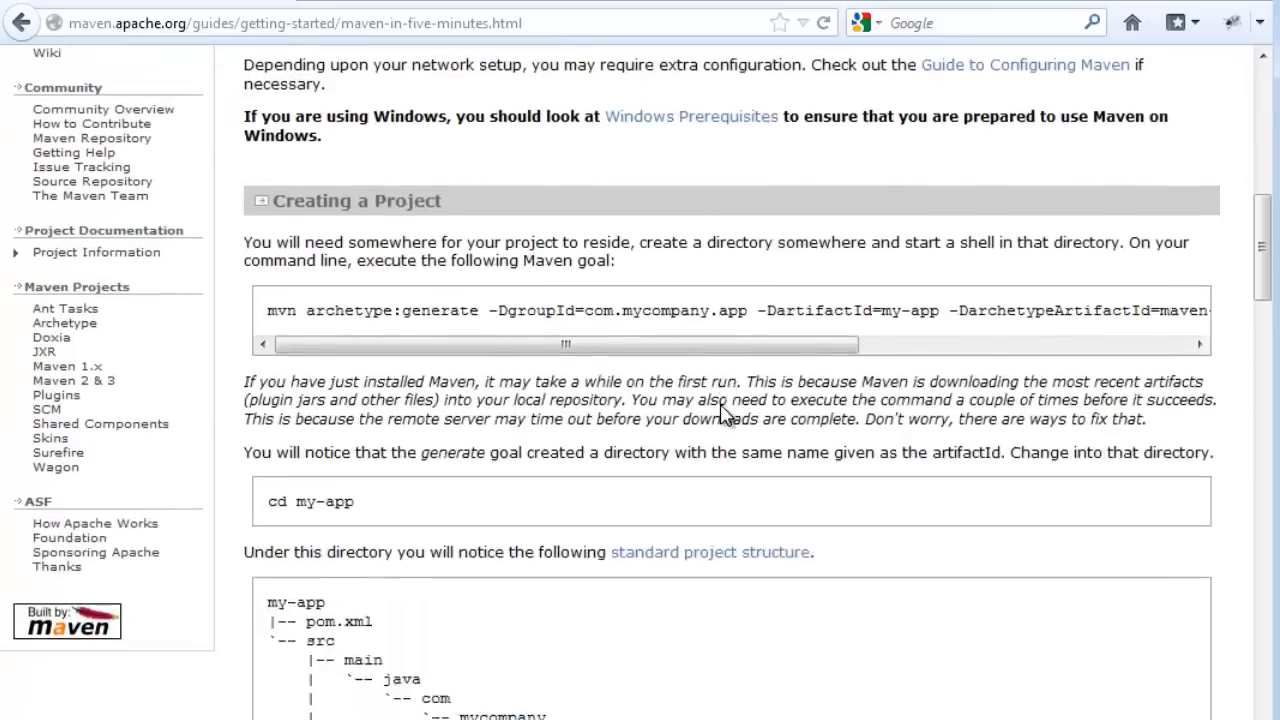
{"action": "scroll", "coordinate": [720, 420], "scroll_direction": "down", "scroll_amount": 5}
{"action": "scroll", "coordinate": [728, 414], "scroll_direction": "down", "scroll_amount": 5}
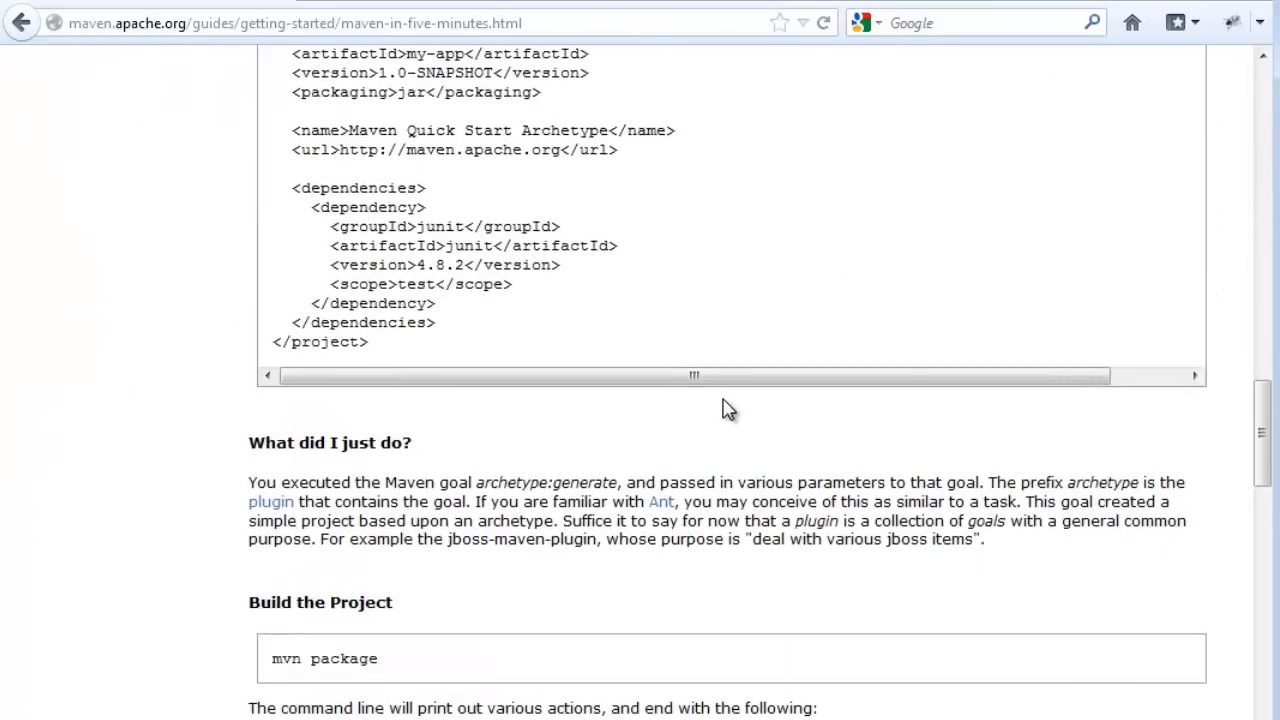
{"action": "scroll", "coordinate": [728, 414], "scroll_direction": "down", "scroll_amount": 5}
{"action": "scroll", "coordinate": [728, 414], "scroll_direction": "down", "scroll_amount": 2}
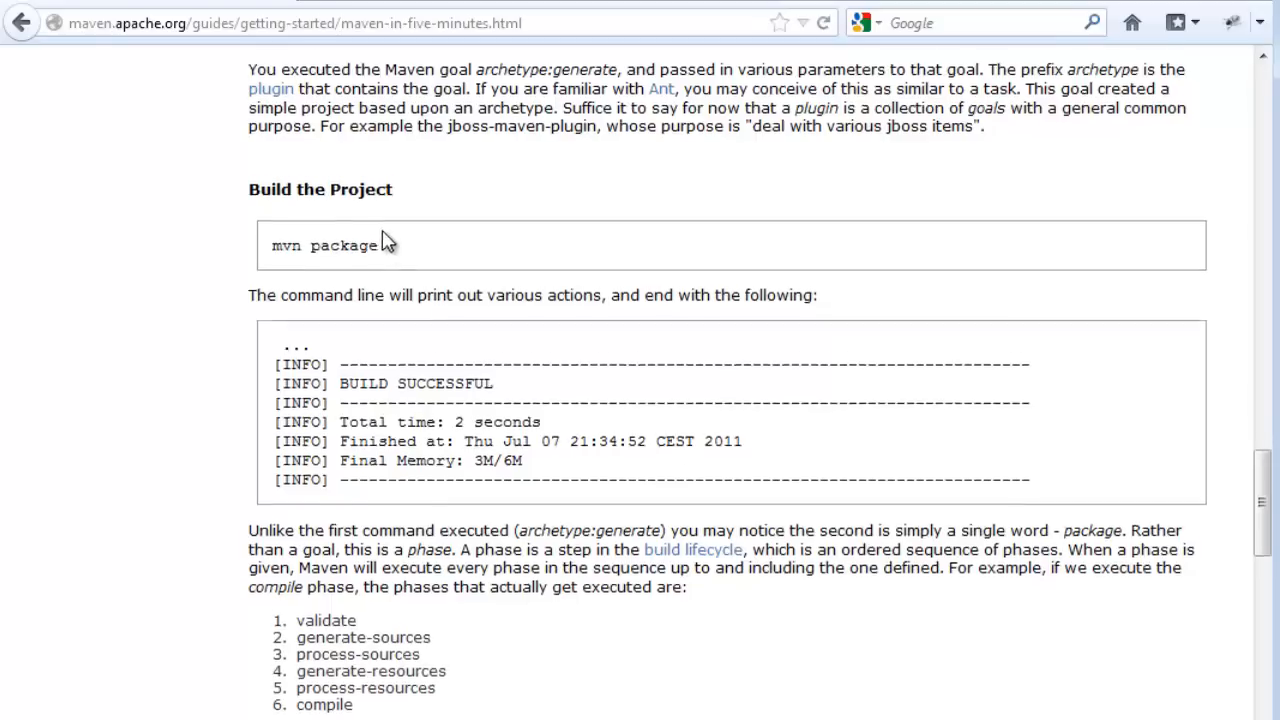
{"action": "scroll", "coordinate": [377, 243], "scroll_direction": "down", "scroll_amount": 2}
Step: Highlight the words 'validate' and 'test' in the Maven Phases lifecycle list
{"action": "double_click", "coordinate": [326, 486]}
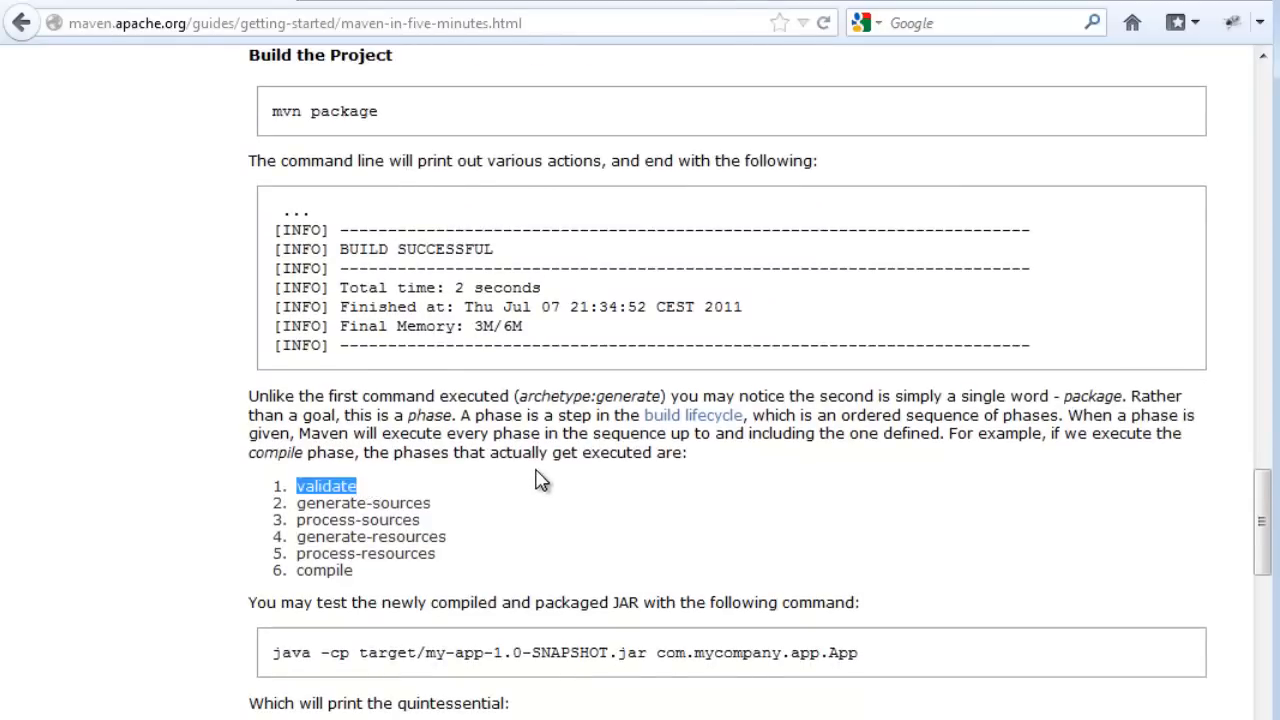
{"action": "scroll", "coordinate": [550, 460], "scroll_direction": "down", "scroll_amount": 3}
{"action": "scroll", "coordinate": [560, 443], "scroll_direction": "down", "scroll_amount": 8}
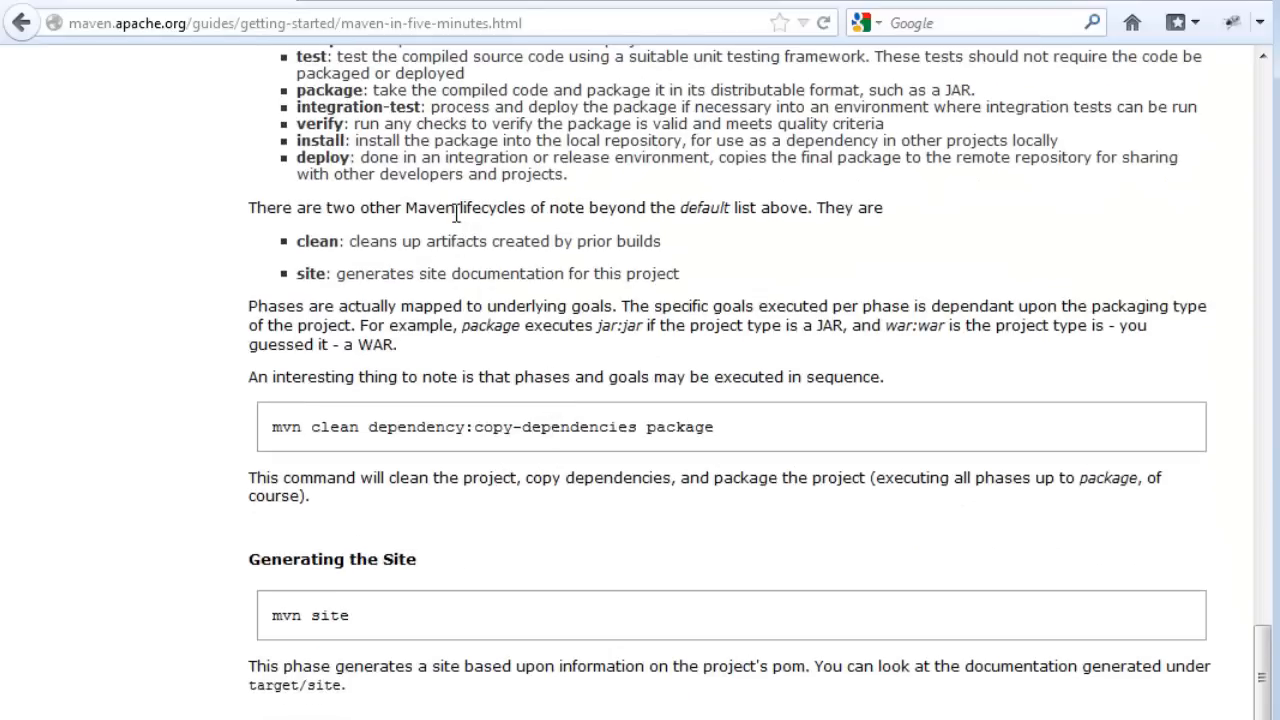
{"action": "scroll", "coordinate": [460, 210], "scroll_direction": "up", "scroll_amount": 3}
{"action": "scroll", "coordinate": [460, 210], "scroll_direction": "up", "scroll_amount": 3}
{"action": "double_click", "coordinate": [312, 330]}
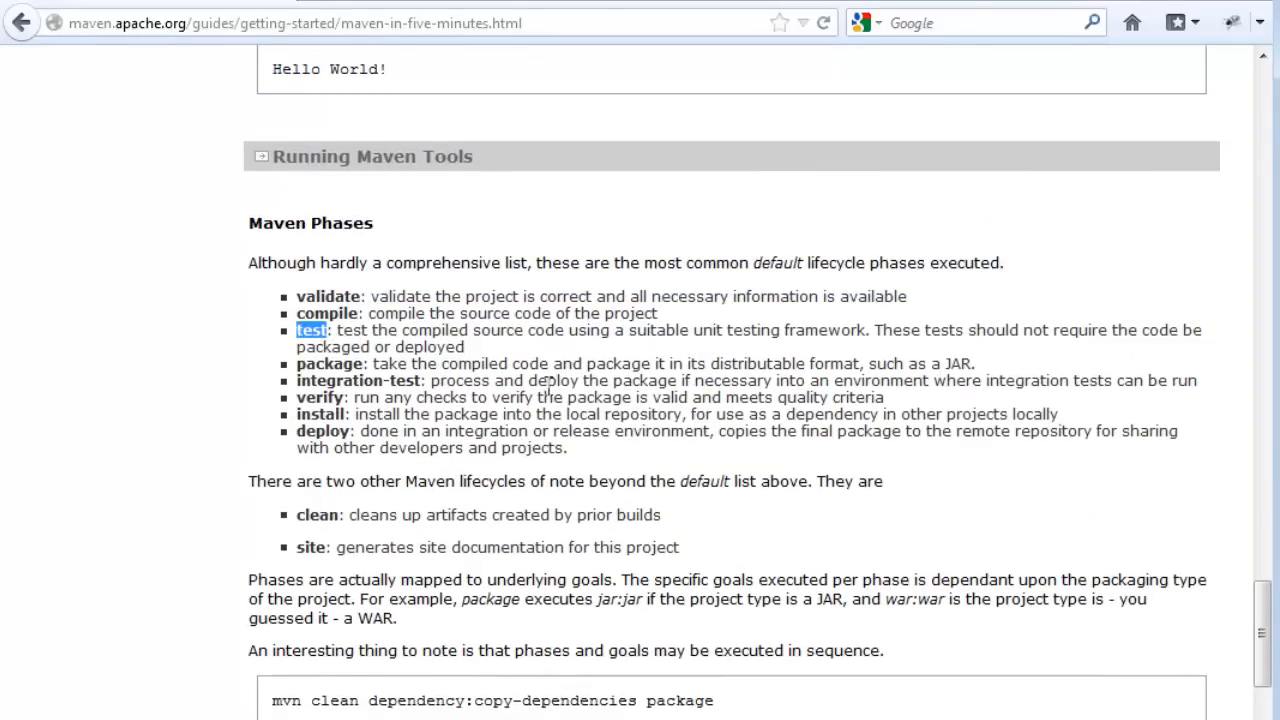